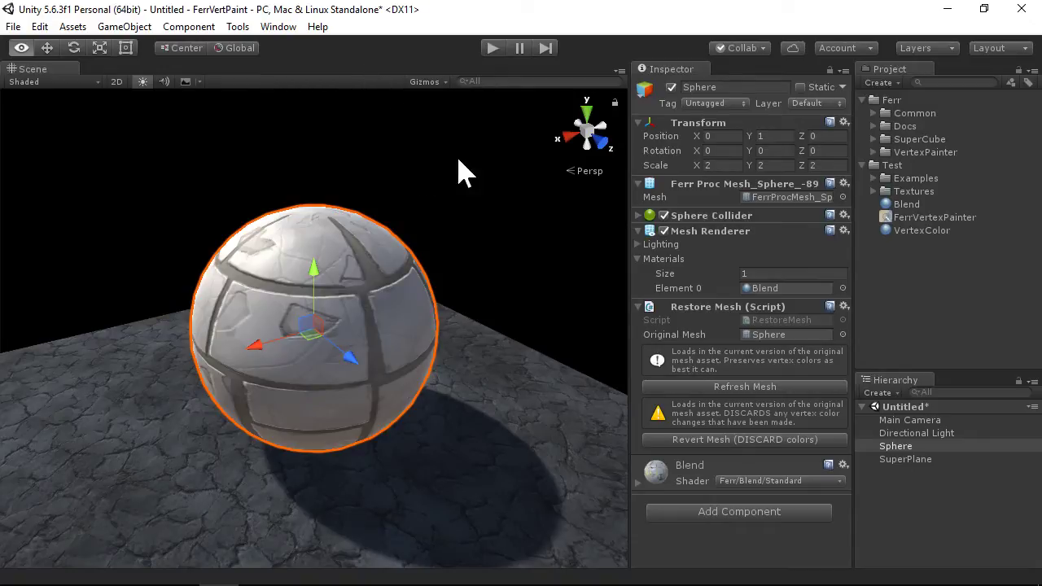
# Open the Ferr Vertex Painter window, dock it between the Scene view and the Inspector, and narrow it to a slim column
pyautogui.click(280, 27)
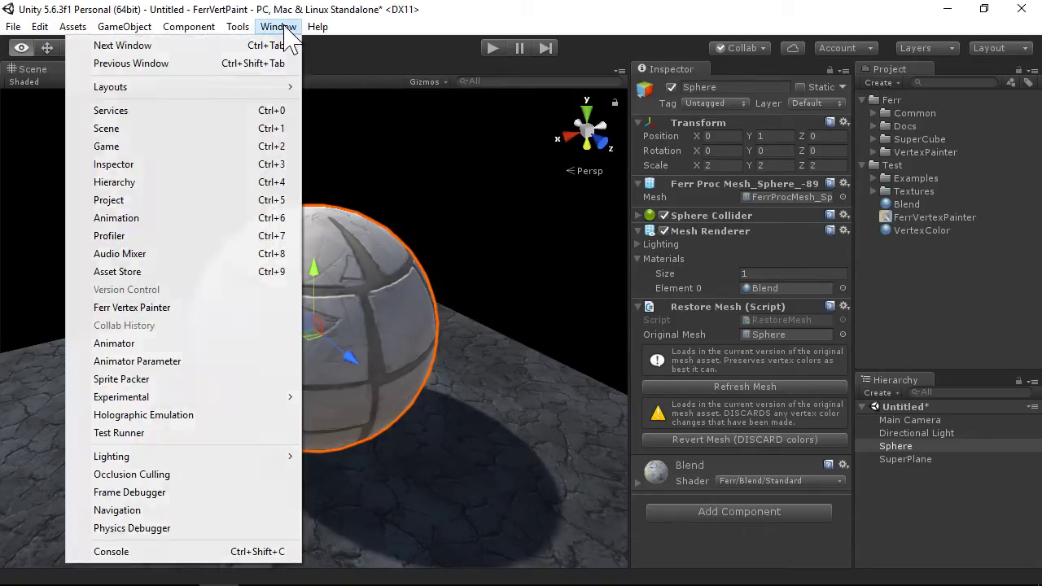
pyautogui.click(163, 307)
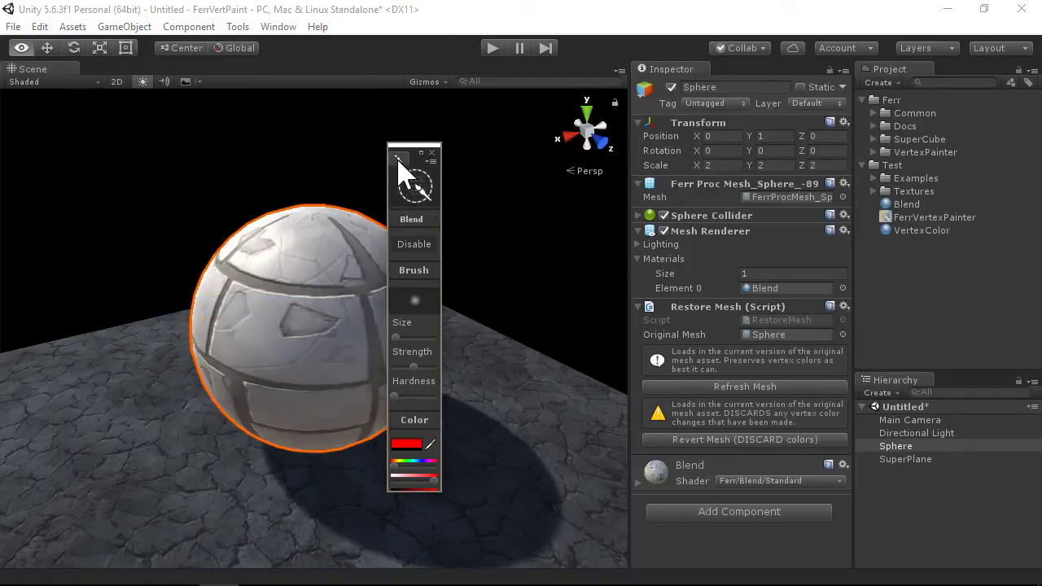
pyautogui.moveTo(398, 160)
pyautogui.mouseDown()
pyautogui.moveTo(570, 275)
pyautogui.moveTo(485, 291)
pyautogui.mouseUp()
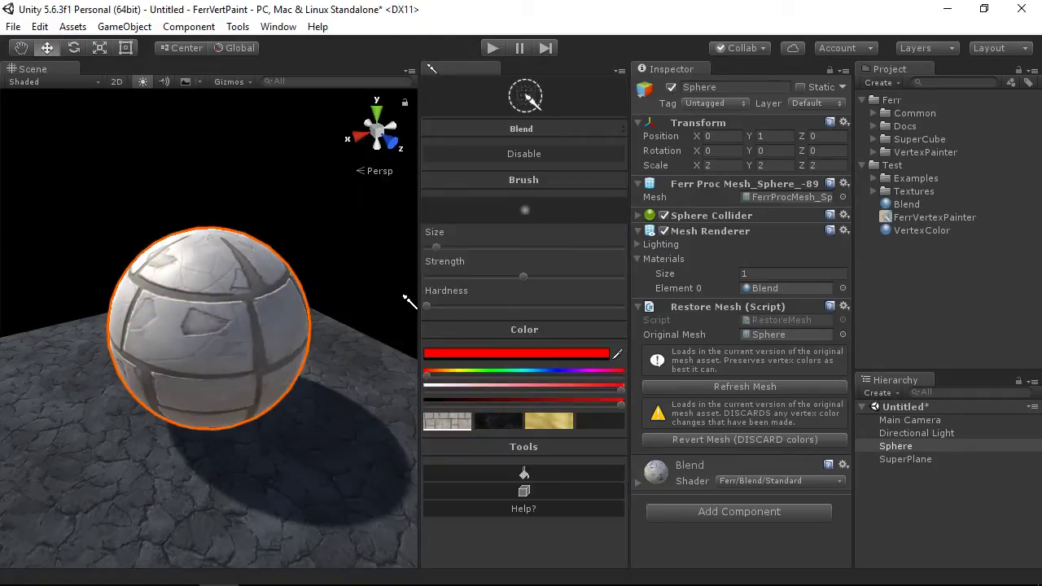
pyautogui.moveTo(417, 291); pyautogui.dragTo(681, 304)
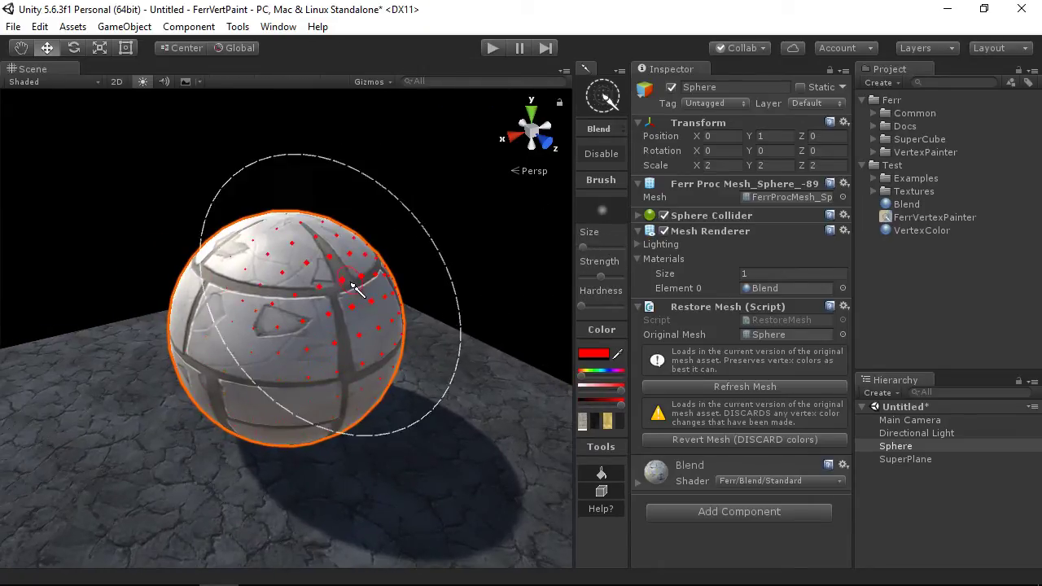
# Toggle vertex painting mode off and on several times, leaving it enabled for the sphere
pyautogui.click(605, 156)
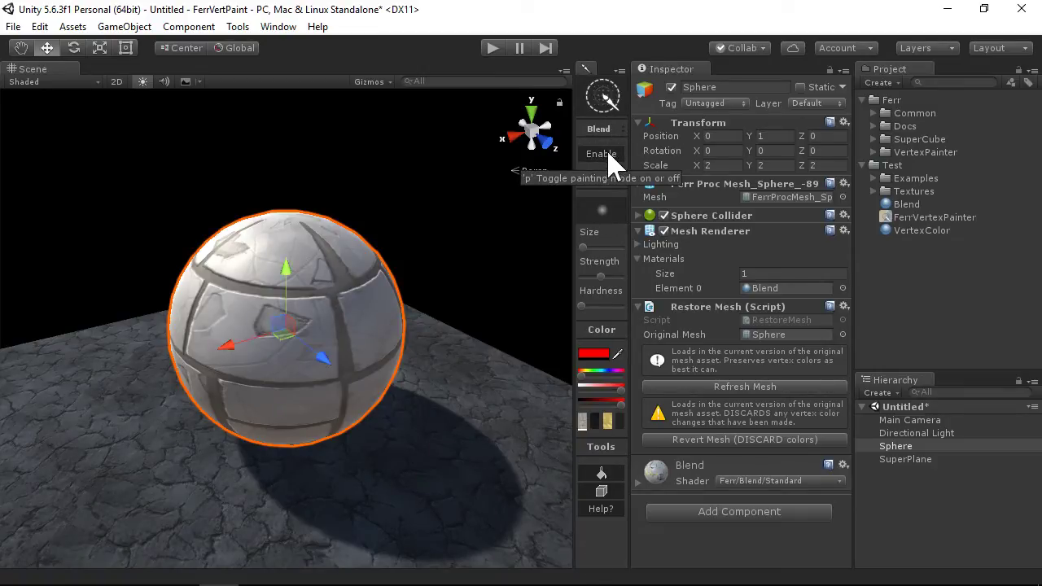
pyautogui.click(609, 155)
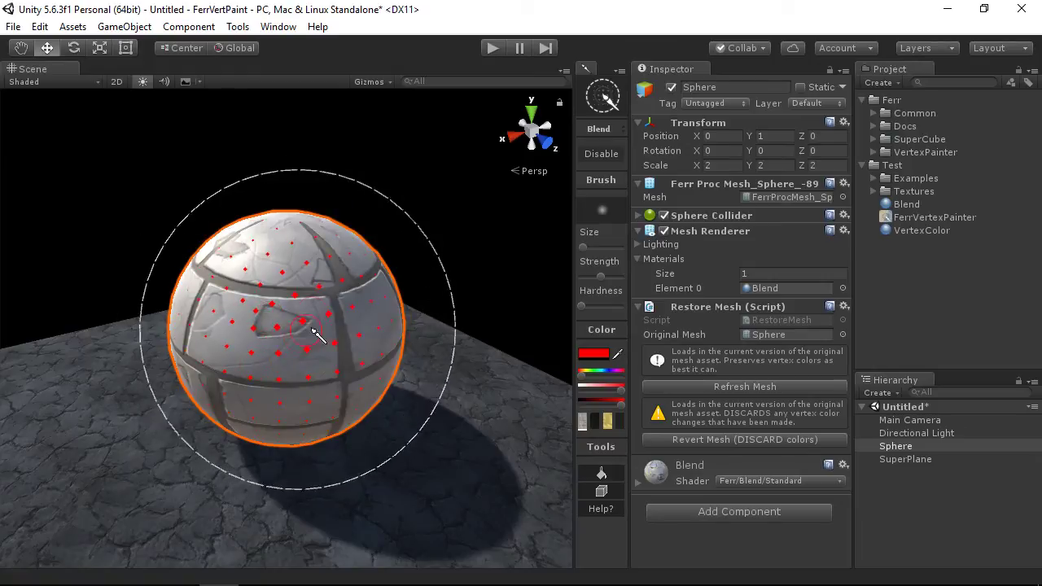
pyautogui.press('Escape')
pyautogui.press('Escape')
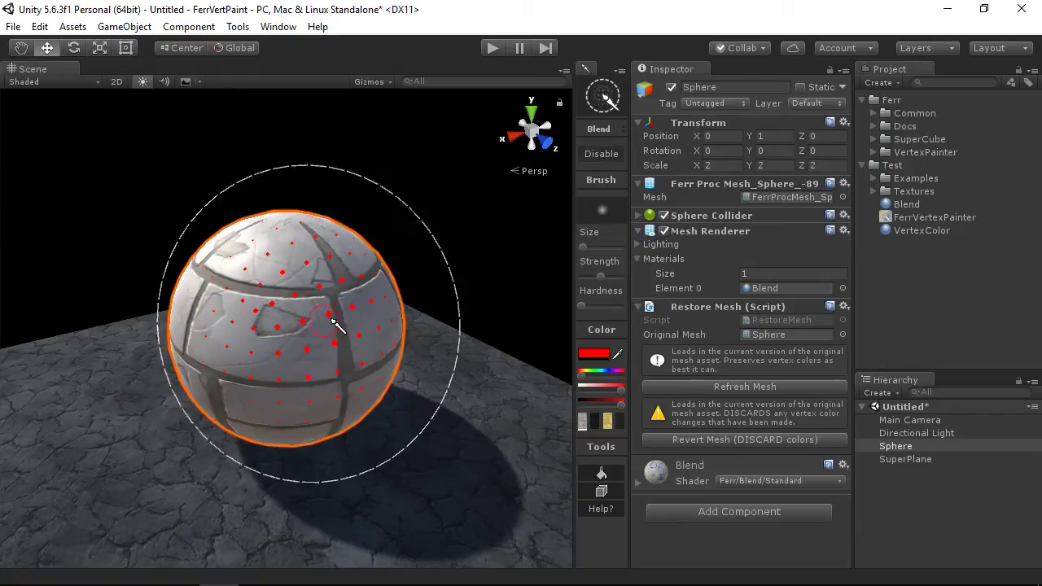
pyautogui.press('Escape')
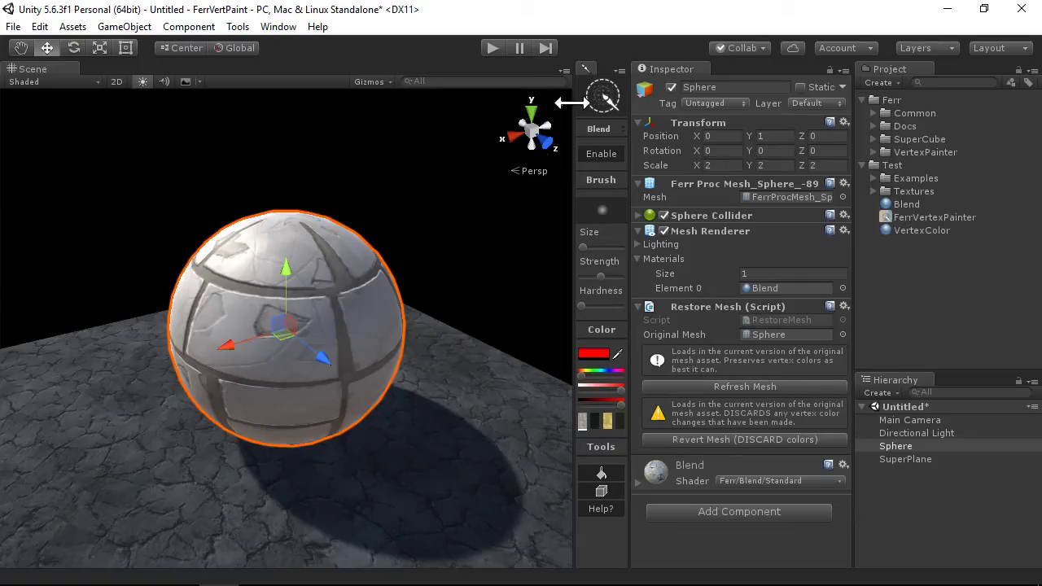
pyautogui.press('Escape')
pyautogui.press('Escape')
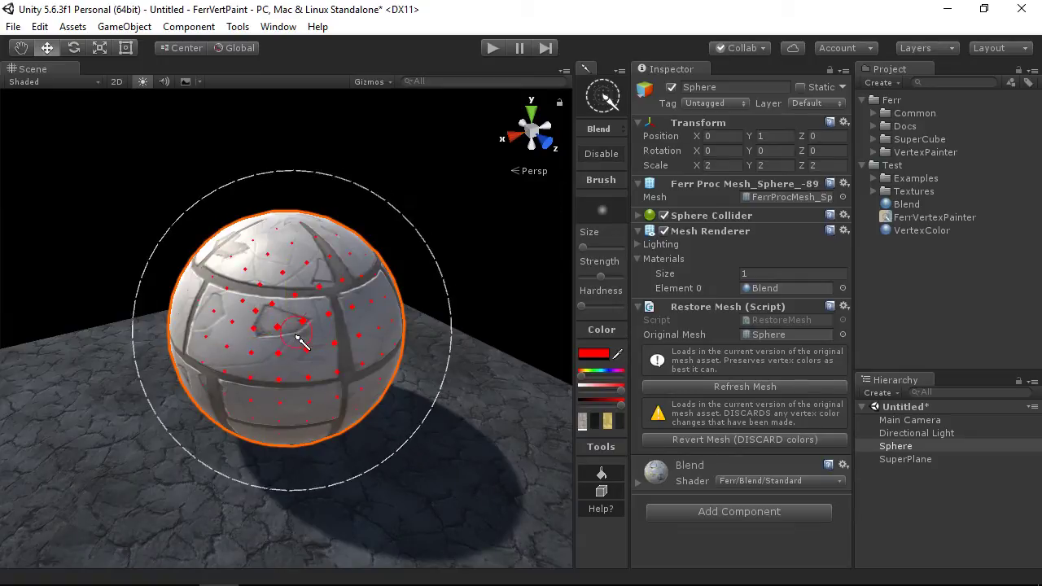
pyautogui.press('p')
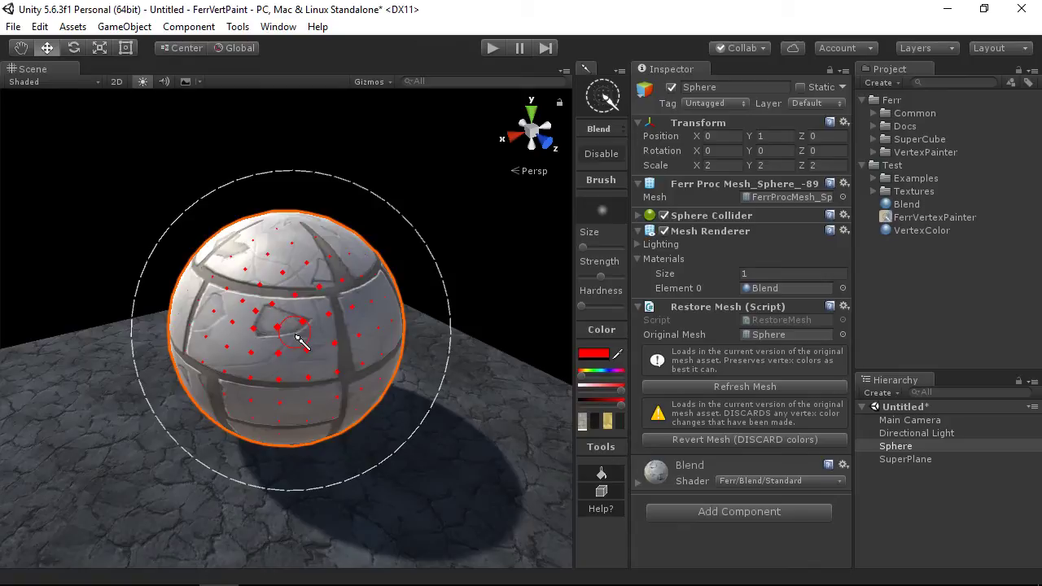
pyautogui.press('Escape')
pyautogui.press('Escape')
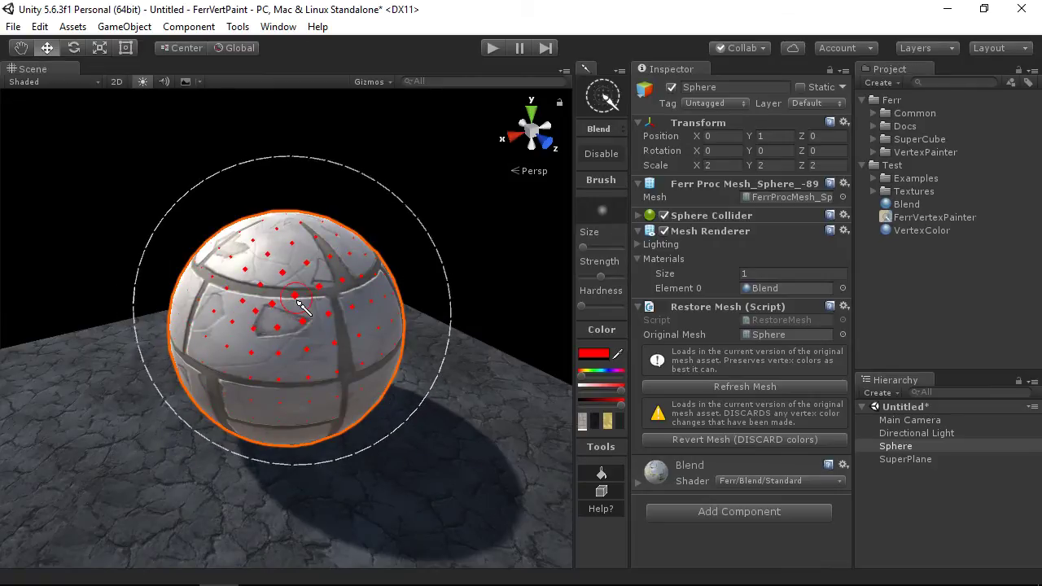
# Try larger and smaller brush sizes over the sphere and adjust the brush strength
pyautogui.keyDown('shift'); pyautogui.scroll(3, 297, 302); pyautogui.keyUp('shift')
pyautogui.keyDown('shift'); pyautogui.scroll(-5, 297, 302); pyautogui.keyUp('shift')
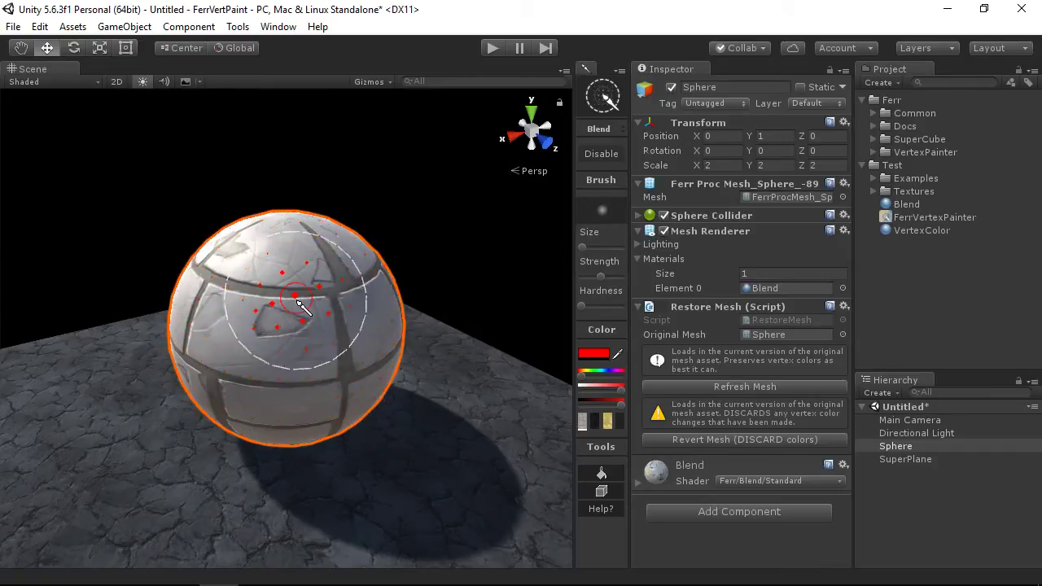
pyautogui.keyDown('shift'); pyautogui.scroll(2, 297, 301); pyautogui.keyUp('shift')
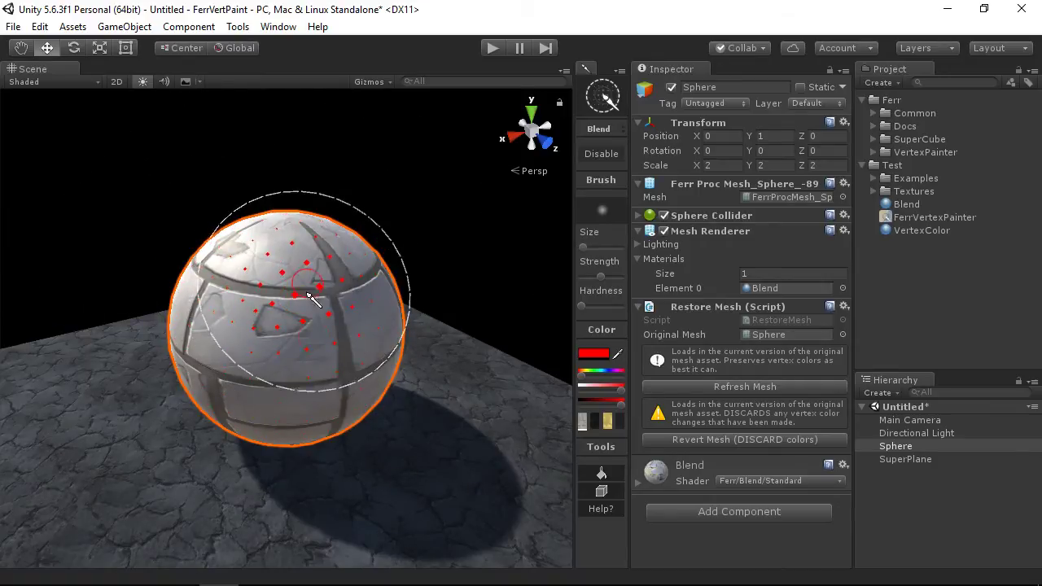
pyautogui.keyDown('ctrl'); pyautogui.scroll(5, 319, 339); pyautogui.keyUp('ctrl')
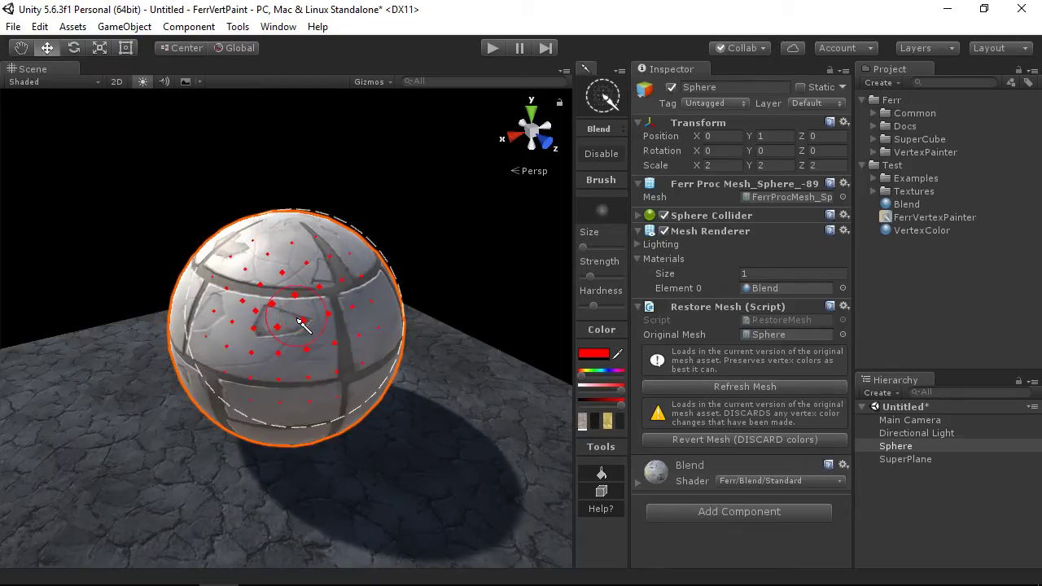
# Lower the brush hardness to its minimum
pyautogui.hotkey('shift', '[')
pyautogui.hotkey('shift', '[')
pyautogui.hotkey('shift', '[')
pyautogui.hotkey('shift', '[')
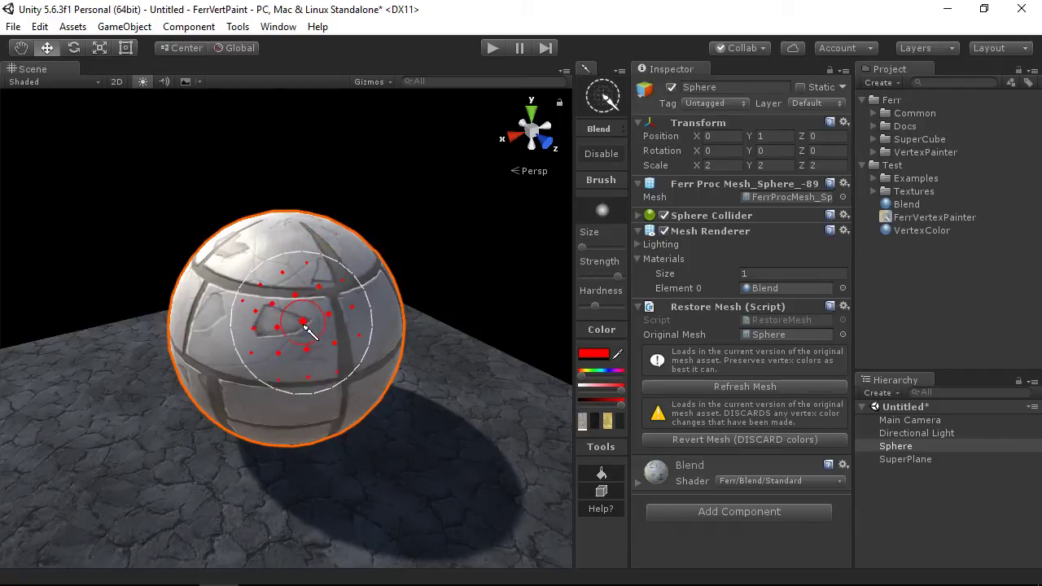
pyautogui.hotkey('shift', '[')
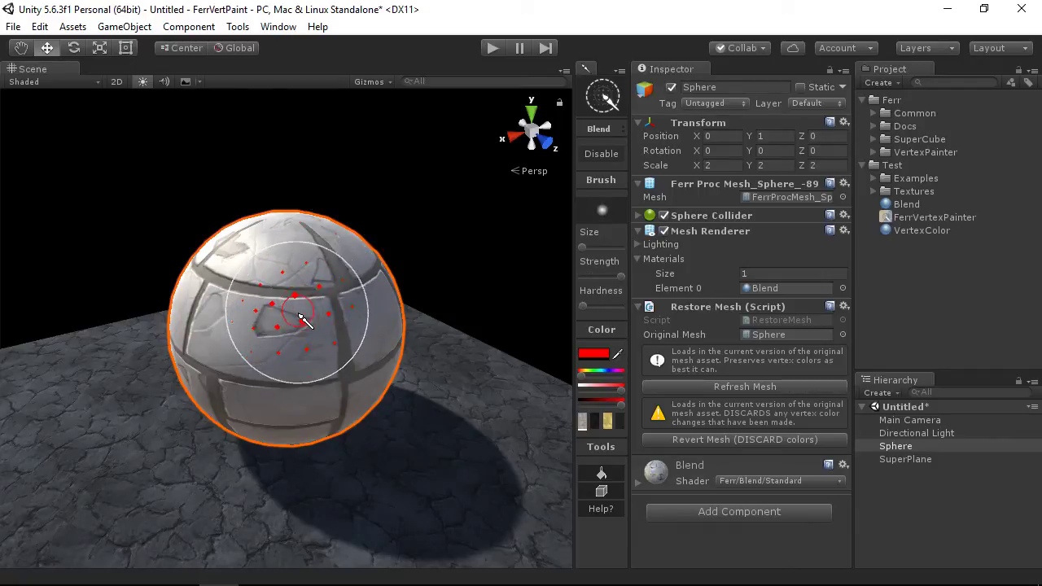
# Raise the brush hardness to its maximum
pyautogui.hotkey('shift', ']')
pyautogui.hotkey('shift', ']')
pyautogui.hotkey('shift', ']')
pyautogui.hotkey('shift', ']')
pyautogui.hotkey('shift', ']')
pyautogui.hotkey('shift', ']')
pyautogui.hotkey('shift', ']')
pyautogui.hotkey('shift', ']')
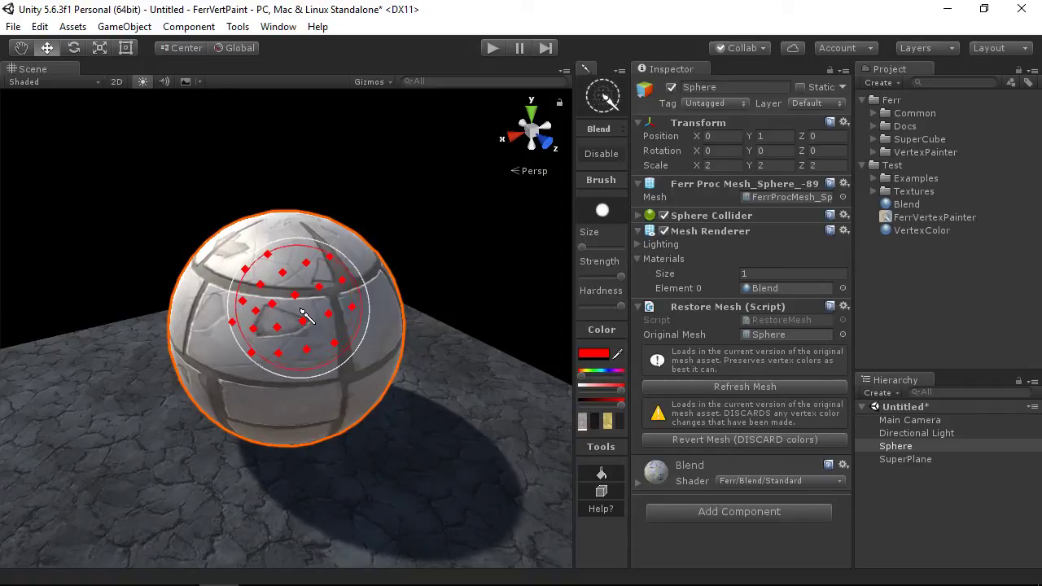
# Reduce the brush hardness to a soft setting just above its minimum
pyautogui.hotkey('shift', '[')
pyautogui.hotkey('shift', '[')
pyautogui.hotkey('shift', '[')
pyautogui.hotkey('shift', '[')
pyautogui.hotkey('shift', '[')
pyautogui.hotkey('shift', '[')
pyautogui.hotkey('shift', '[')
pyautogui.hotkey('shift', '[')
pyautogui.hotkey('shift', '[')
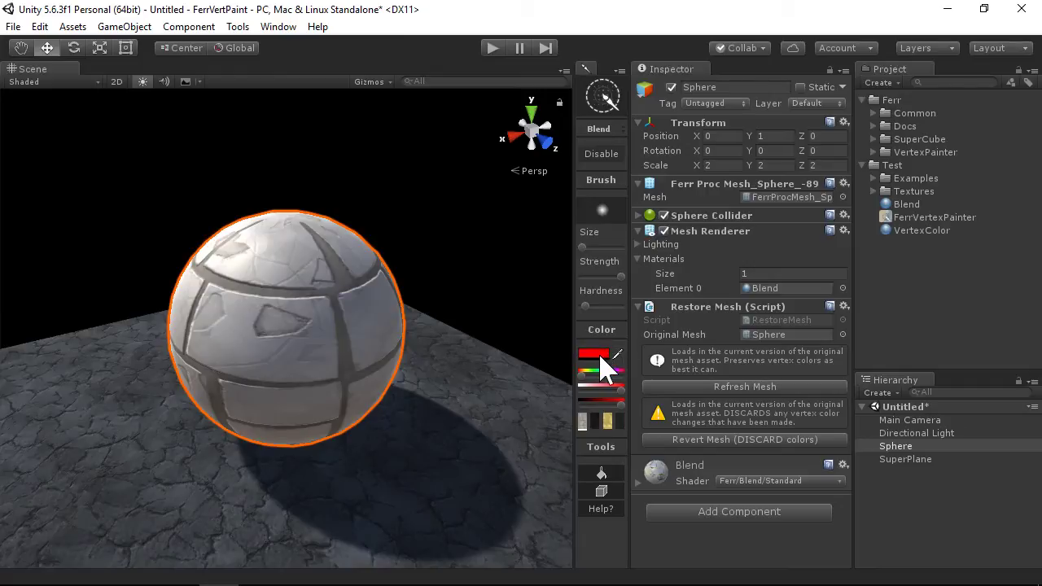
# Look at the color picker for the brush color and close it, keeping red
pyautogui.moveTo(269, 245)
pyautogui.keyDown('alt'); pyautogui.mouseDown()
pyautogui.moveTo(407, 364)
pyautogui.moveTo(539, 354)
pyautogui.moveTo(525, 370)
pyautogui.mouseUp(); pyautogui.keyUp('alt')
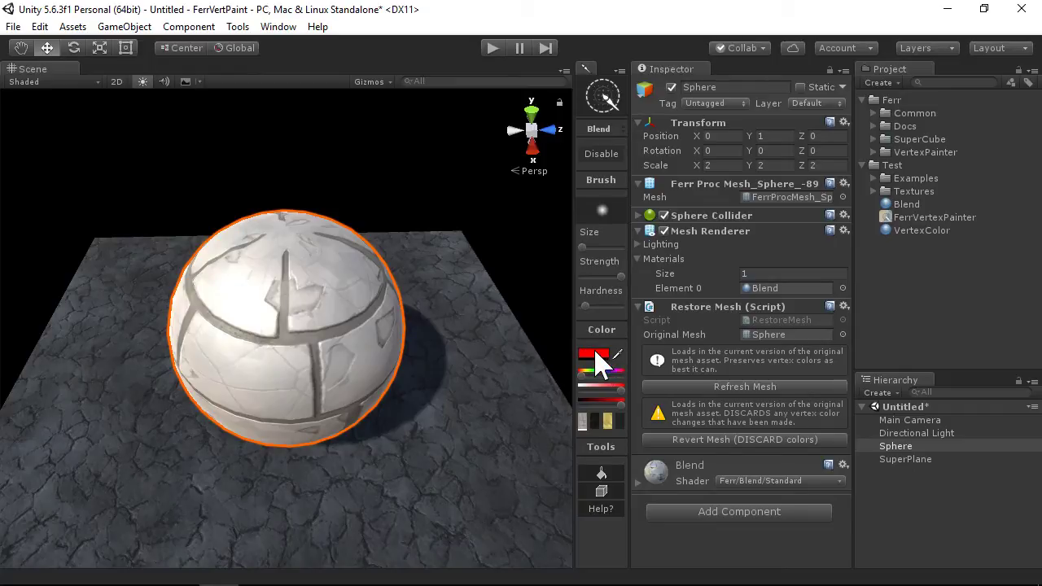
pyautogui.click(595, 354)
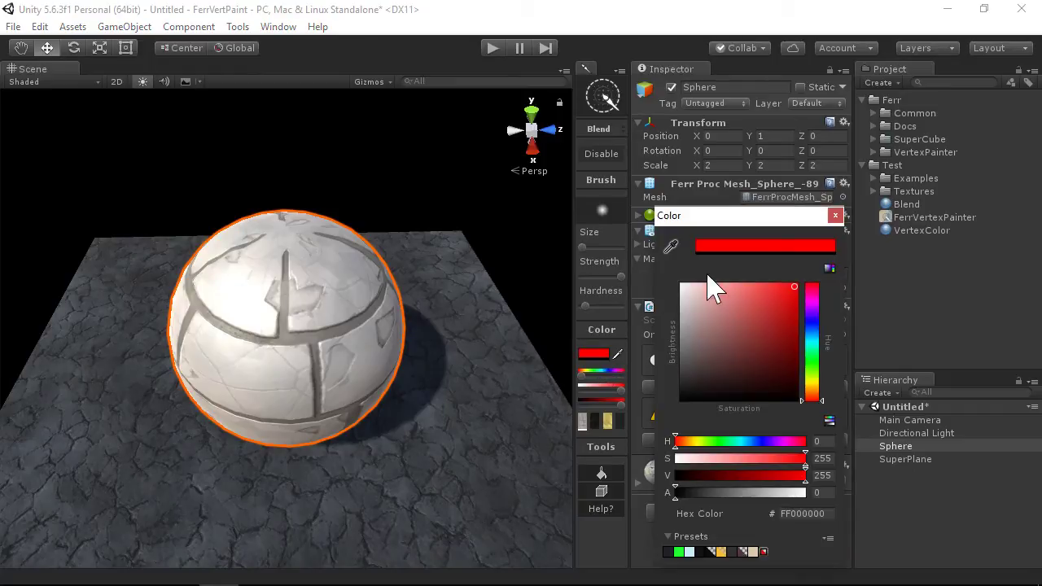
pyautogui.click(835, 216)
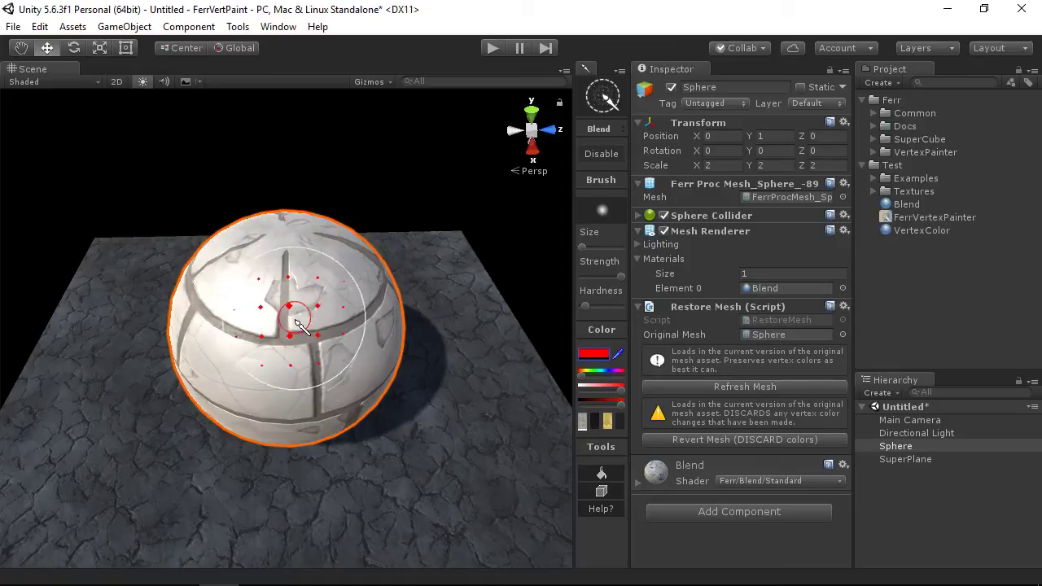
pyautogui.press('ctrl')
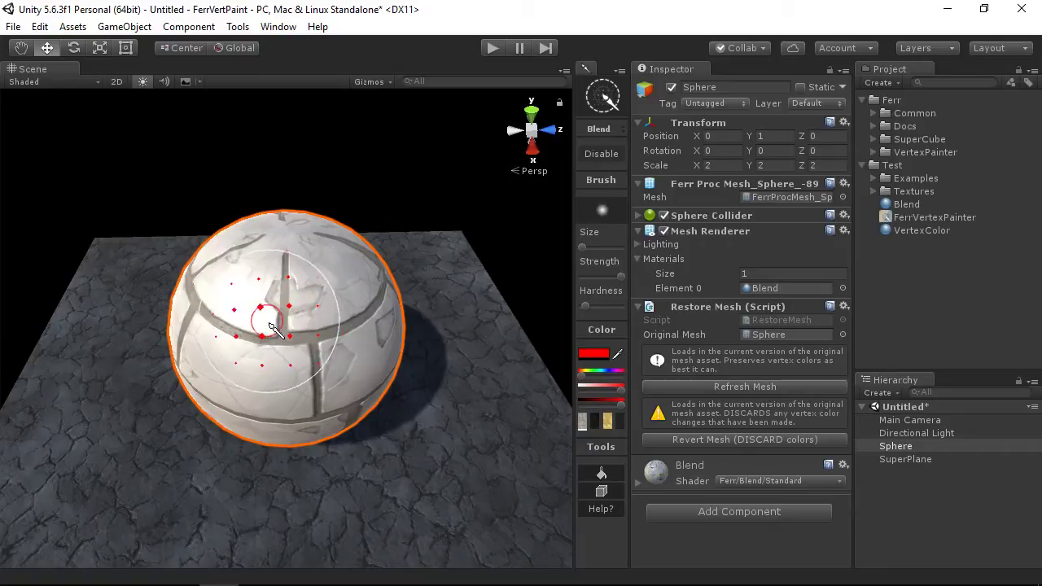
pyautogui.press('ctrl')
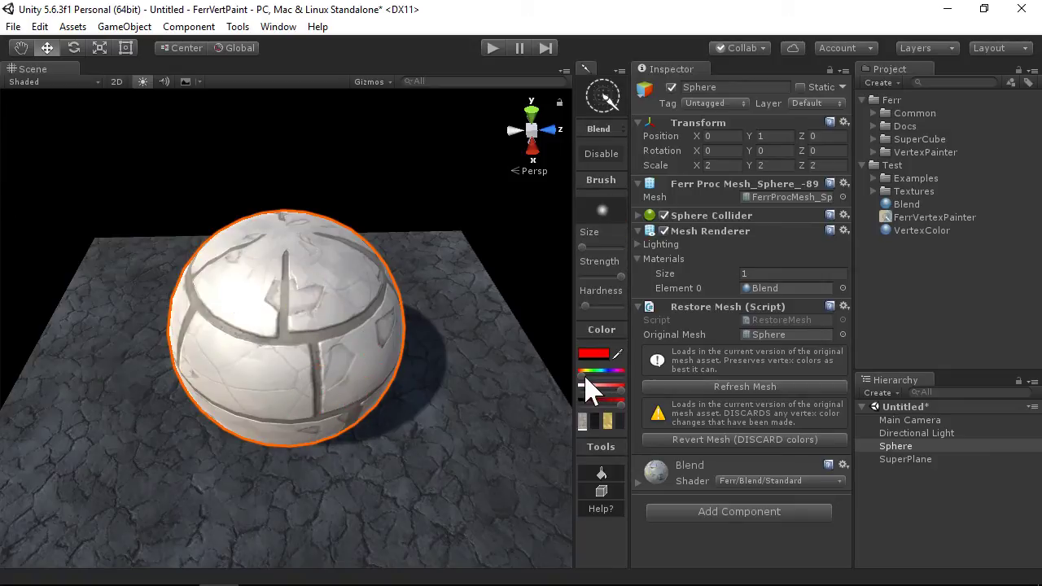
# Change the brush color to light cyan by adjusting its hue and saturation
pyautogui.moveTo(582, 380)
pyautogui.mouseDown()
pyautogui.moveTo(602, 379)
pyautogui.moveTo(607, 392)
pyautogui.mouseUp()
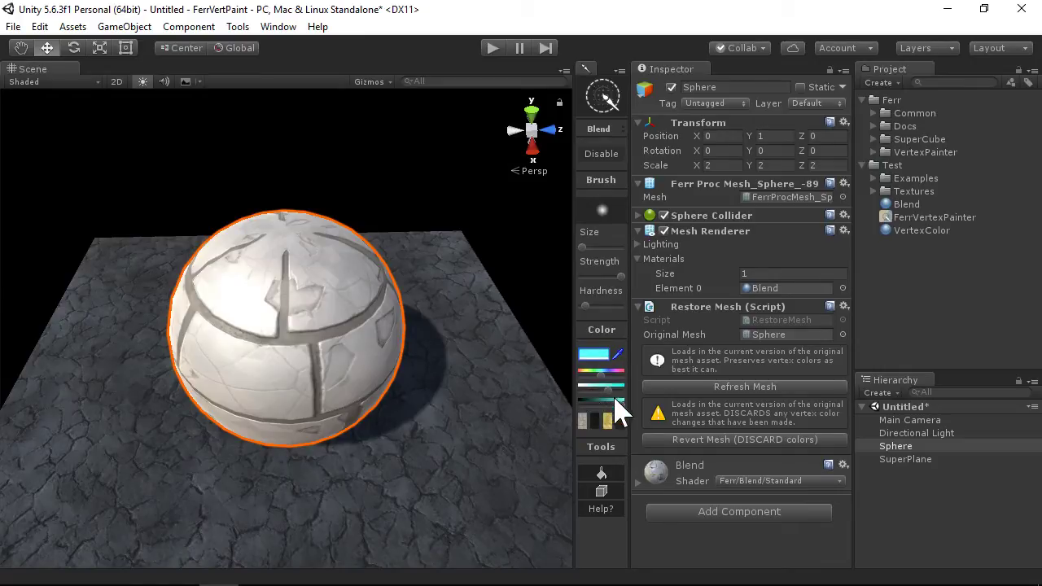
pyautogui.moveTo(397, 347)
pyautogui.mouseDown(button='right')
pyautogui.moveTo(376, 342)
pyautogui.moveTo(414, 368)
pyautogui.mouseUp(button='right')
pyautogui.keyDown('alt'); pyautogui.moveTo(417, 373); pyautogui.dragTo(289, 358); pyautogui.keyUp('alt')
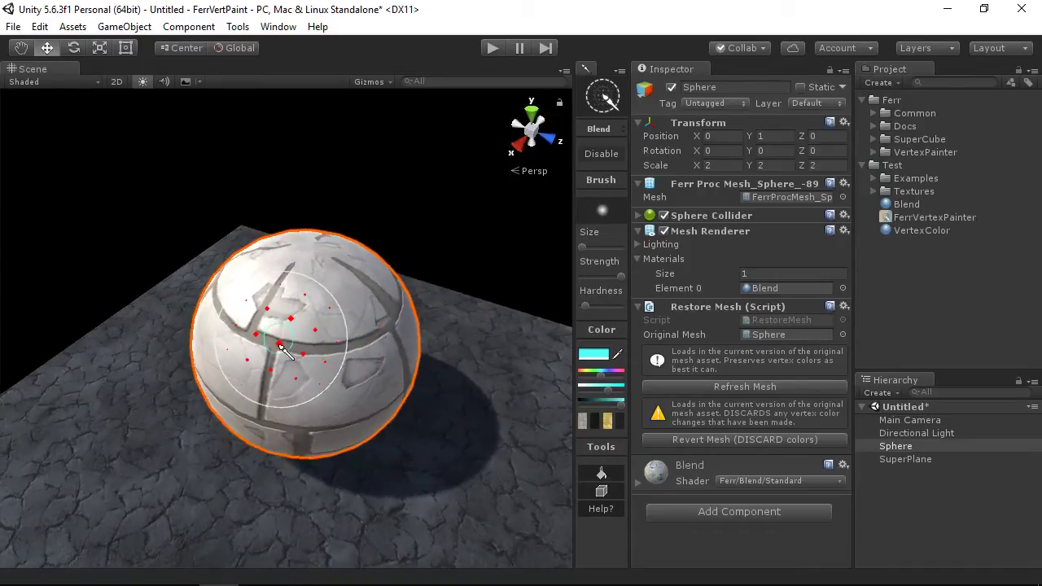
# Cycle the brush through the preset channel colors green, blue, black and red, ending on green
pyautogui.press('2')
pyautogui.press('3')
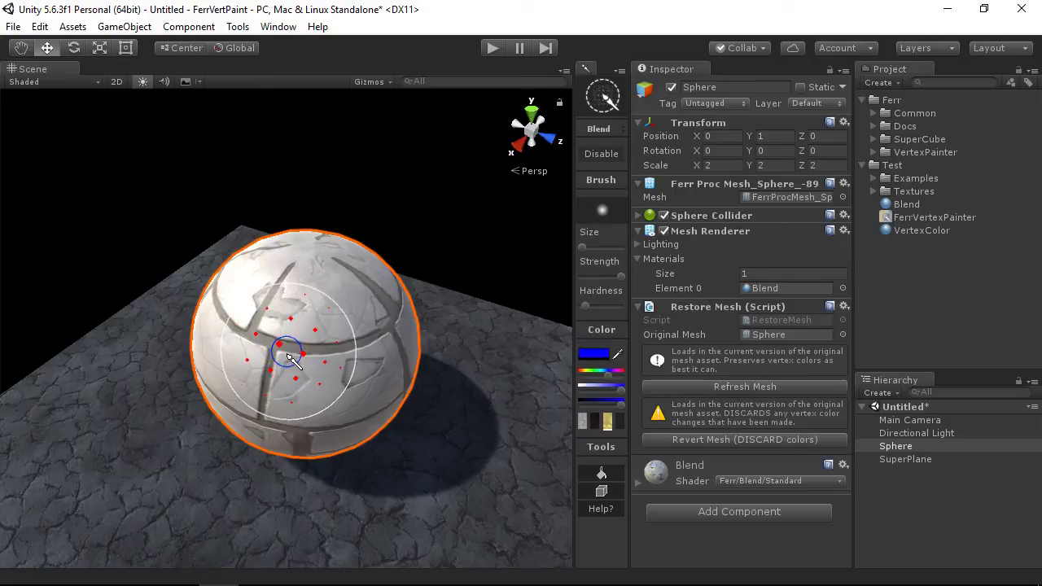
pyautogui.press('4')
pyautogui.press('1')
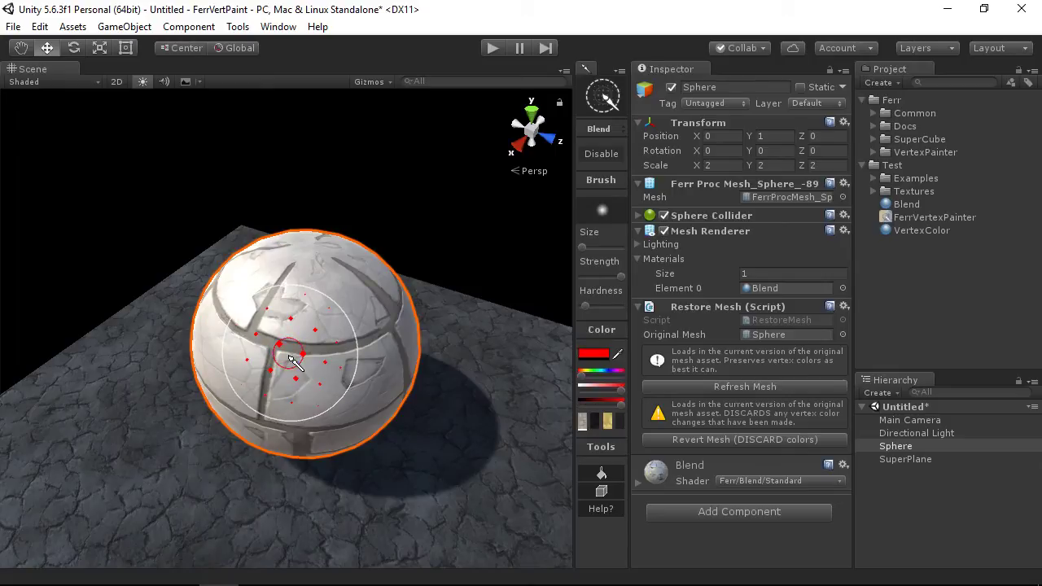
pyautogui.press('2')
pyautogui.press('shift')
pyautogui.press('shift')
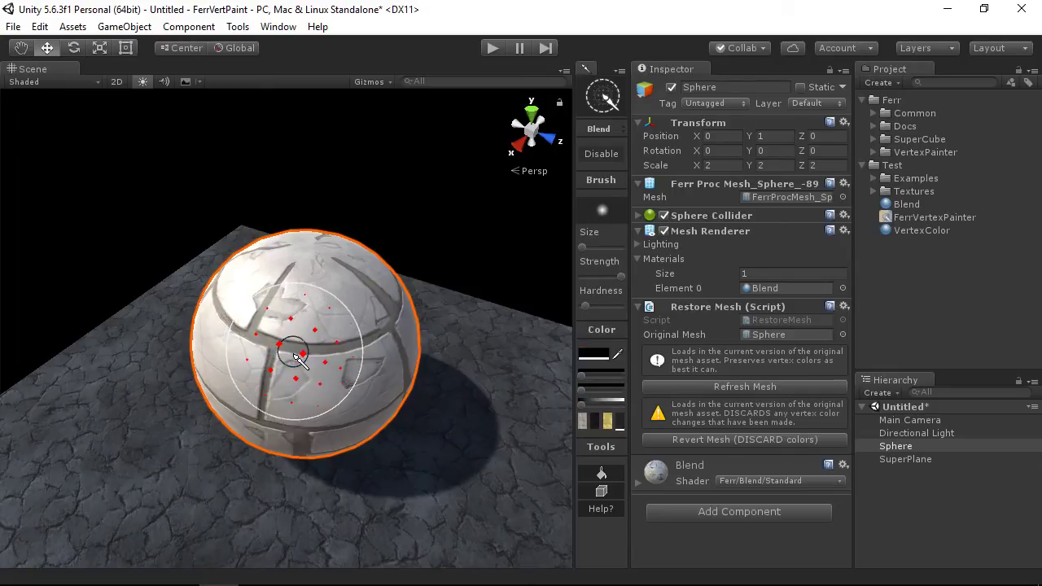
pyautogui.press('shift')
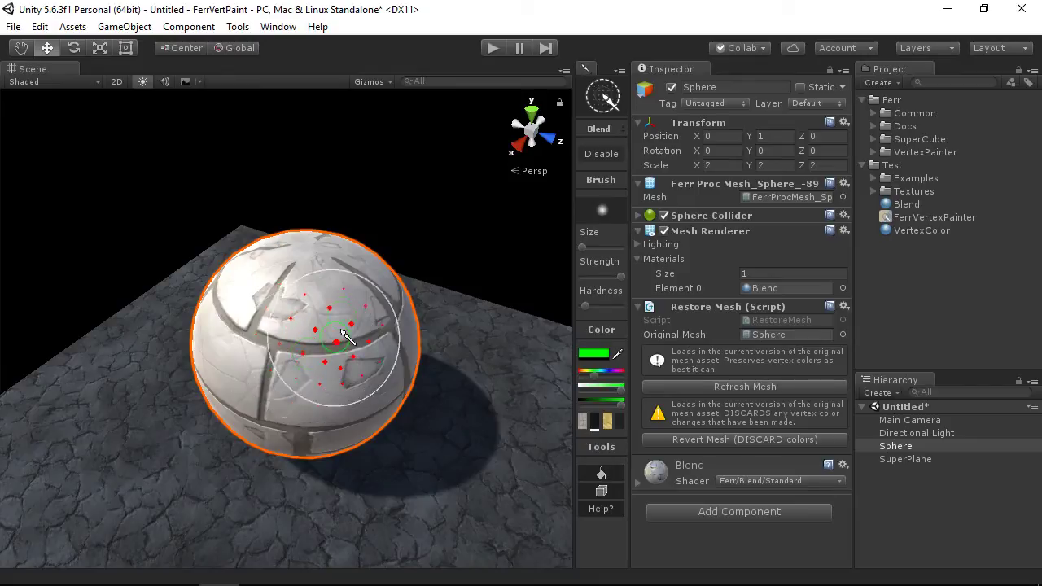
# Paint the dark rock texture across the sphere with green, and cover part of it with the yellow texture using blue
pyautogui.moveTo(337, 335)
pyautogui.mouseDown()
pyautogui.moveTo(343, 366)
pyautogui.moveTo(237, 344)
pyautogui.moveTo(240, 392)
pyautogui.moveTo(427, 391)
pyautogui.mouseUp()
pyautogui.press('3')
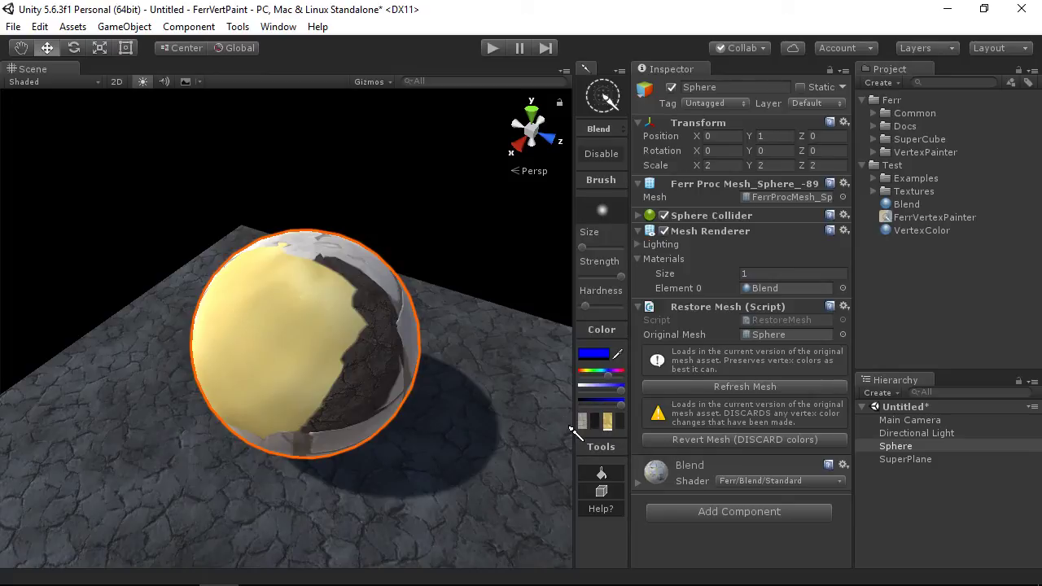
# Switch the brush to the red stone texture and paint over the dark patch on the sphere's side
pyautogui.keyDown('alt'); pyautogui.moveTo(366, 367); pyautogui.dragTo(1019, 326); pyautogui.keyUp('alt')
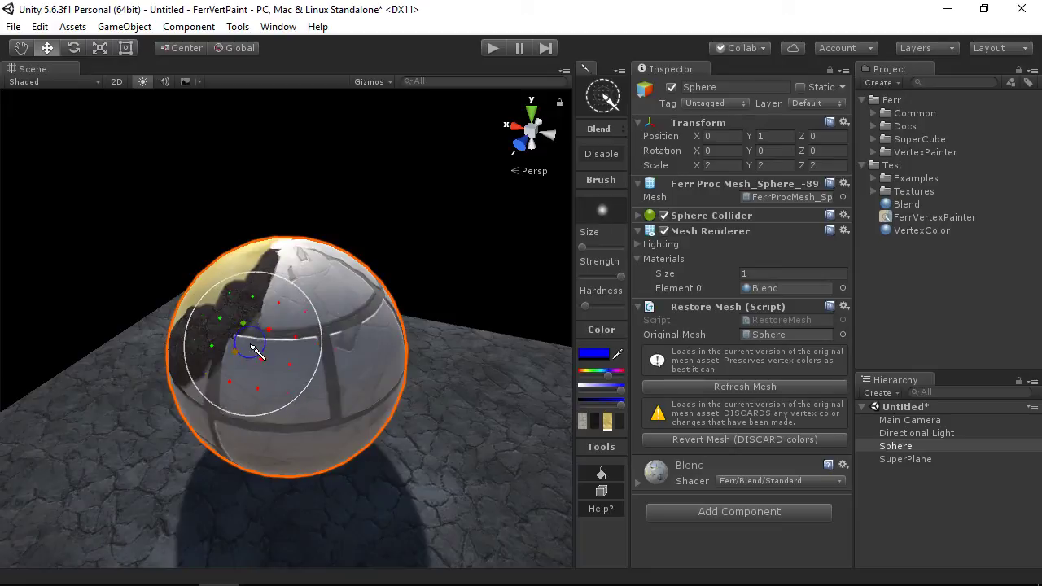
pyautogui.click(594, 425)
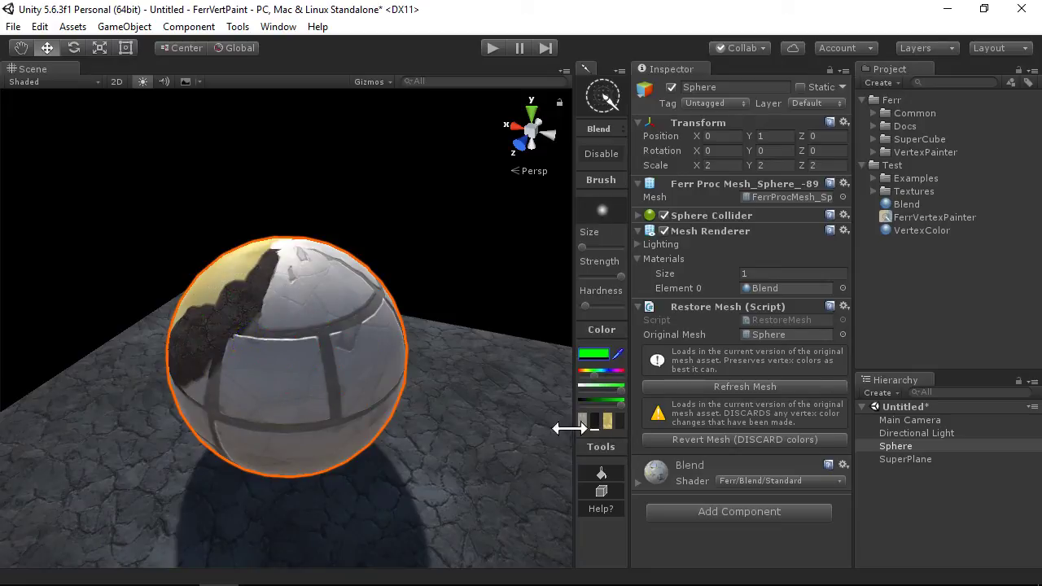
pyautogui.click(583, 422)
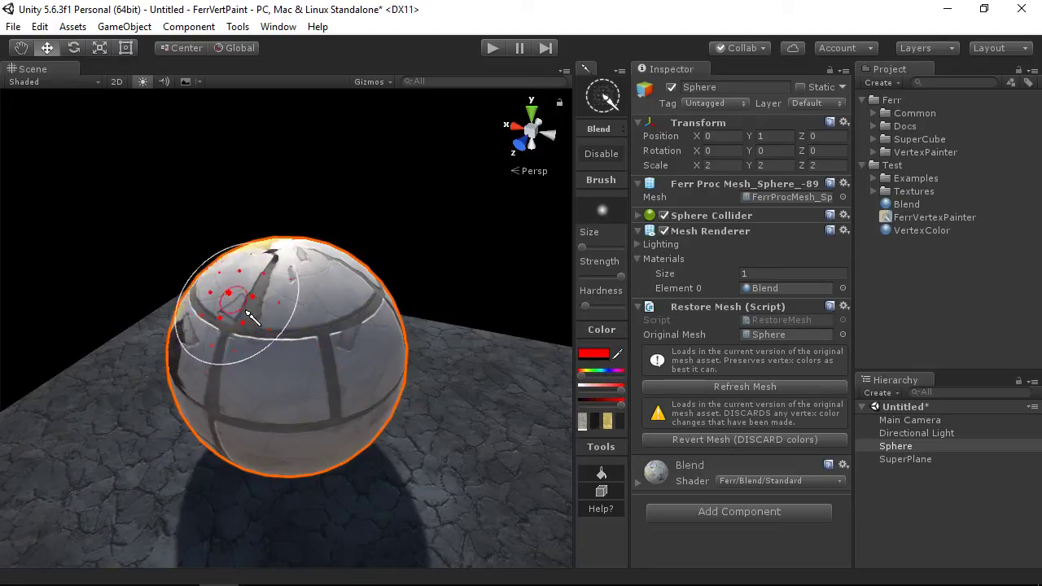
# Paint a large patch of the dark rock texture on another side of the sphere with green
pyautogui.moveTo(170, 345)
pyautogui.keyDown('alt'); pyautogui.mouseDown()
pyautogui.moveTo(509, 414)
pyautogui.moveTo(386, 390)
pyautogui.moveTo(465, 381)
pyautogui.moveTo(362, 364)
pyautogui.mouseUp(); pyautogui.keyUp('alt')
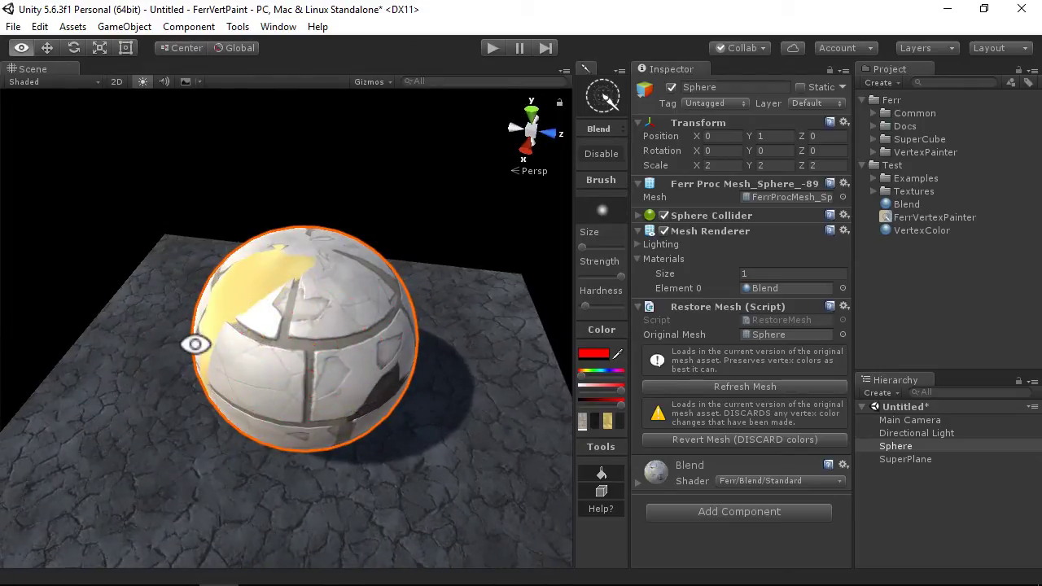
pyautogui.moveTo(193, 345)
pyautogui.keyDown('alt'); pyautogui.mouseDown()
pyautogui.moveTo(465, 337)
pyautogui.moveTo(134, 270)
pyautogui.moveTo(432, 363)
pyautogui.moveTo(494, 298)
pyautogui.moveTo(103, 317)
pyautogui.moveTo(343, 380)
pyautogui.moveTo(290, 302)
pyautogui.moveTo(302, 372)
pyautogui.mouseUp(); pyautogui.keyUp('alt')
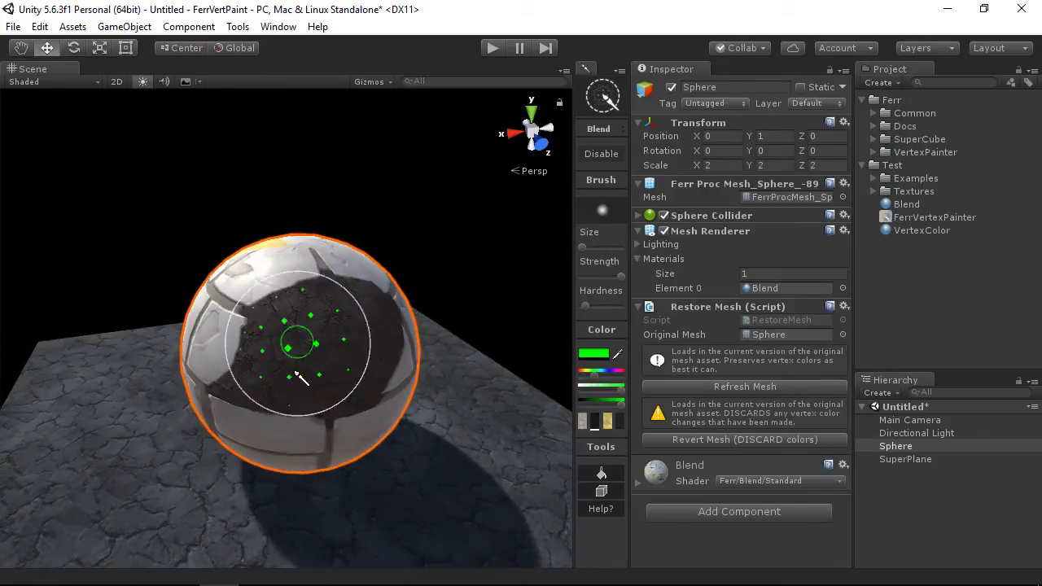
# Extend the dark rock texture around the sphere's sides with green, and flood-fill the whole sphere with it
pyautogui.keyDown('alt'); pyautogui.moveTo(407, 339); pyautogui.dragTo(116, 379); pyautogui.keyUp('alt')
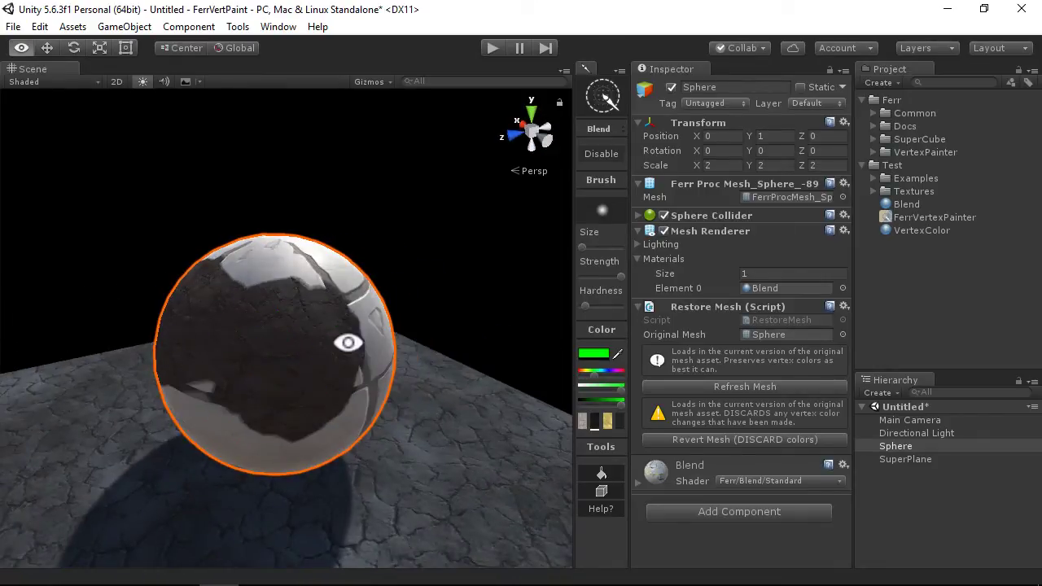
pyautogui.keyDown('alt'); pyautogui.moveTo(349, 342); pyautogui.dragTo(549, 442); pyautogui.keyUp('alt')
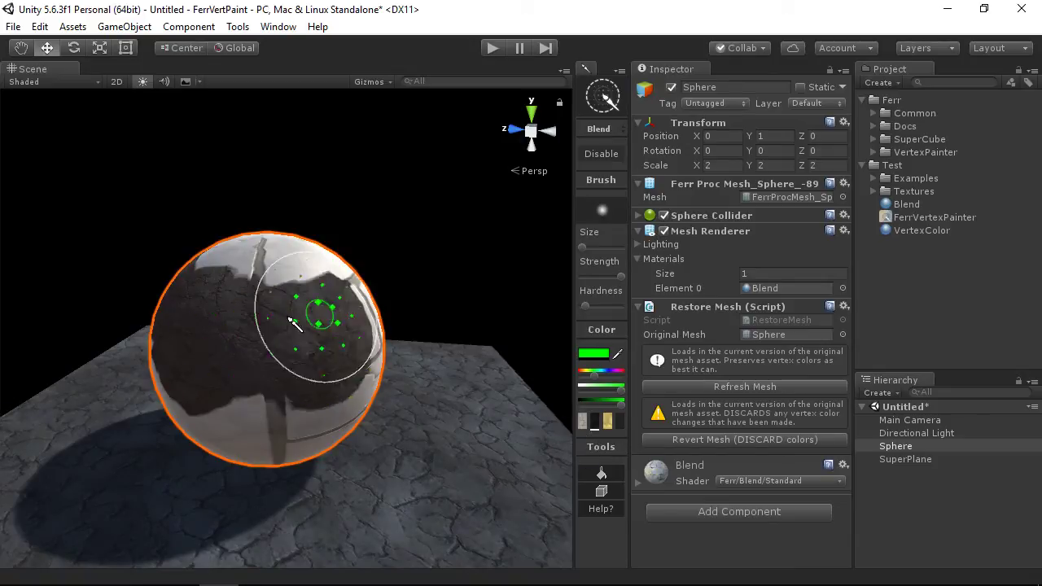
pyautogui.keyDown('alt'); pyautogui.moveTo(340, 302); pyautogui.dragTo(168, 344); pyautogui.keyUp('alt')
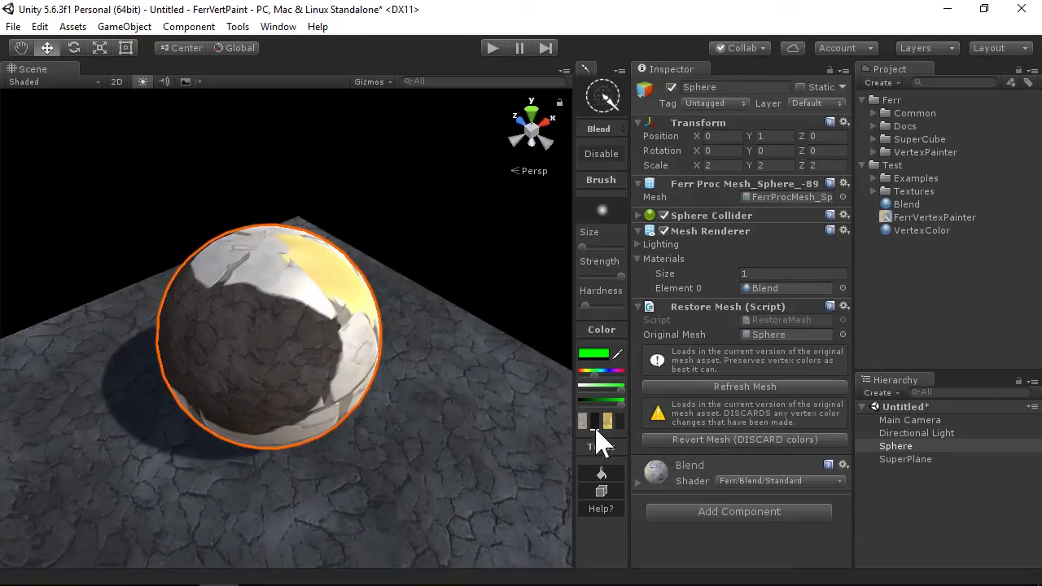
pyautogui.keyDown('alt'); pyautogui.moveTo(163, 337); pyautogui.dragTo(353, 229); pyautogui.keyUp('alt')
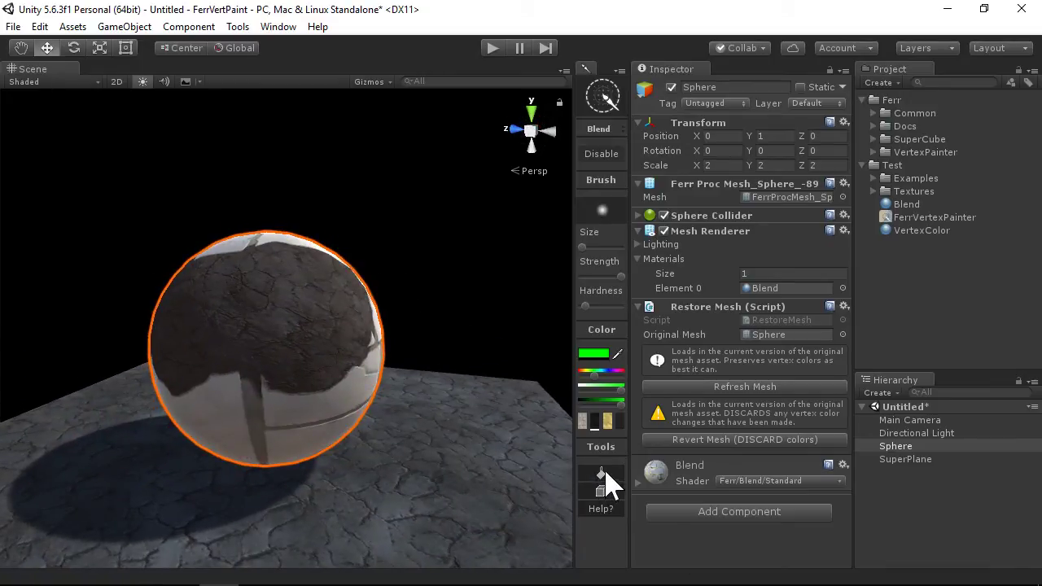
pyautogui.click(601, 475)
pyautogui.keyDown('alt'); pyautogui.moveTo(379, 284); pyautogui.dragTo(105, 413); pyautogui.keyUp('alt')
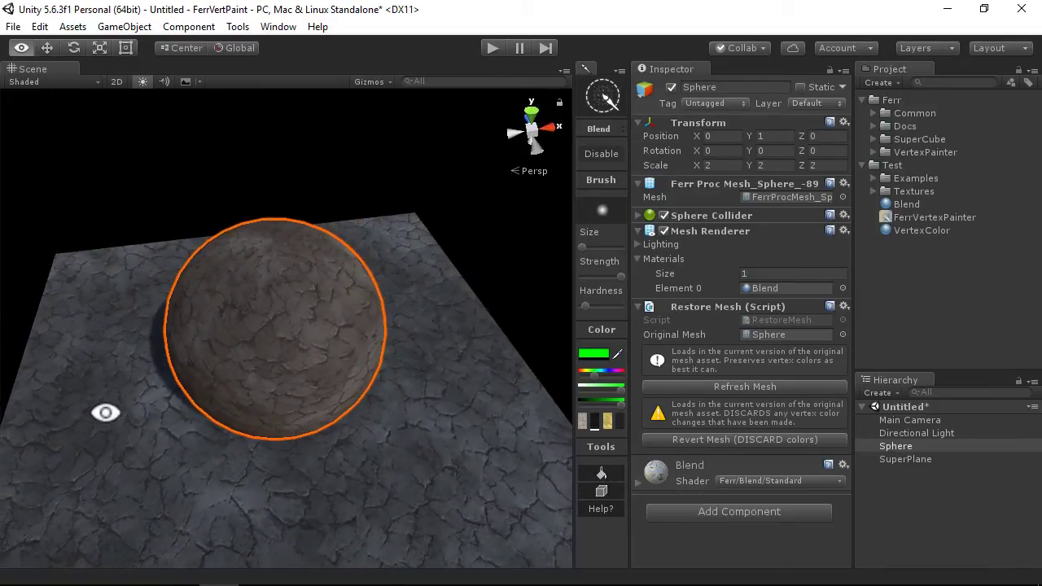
# Fill the whole sphere with the yellow texture using blue, and refill it with the white stone texture using red
pyautogui.click(608, 422)
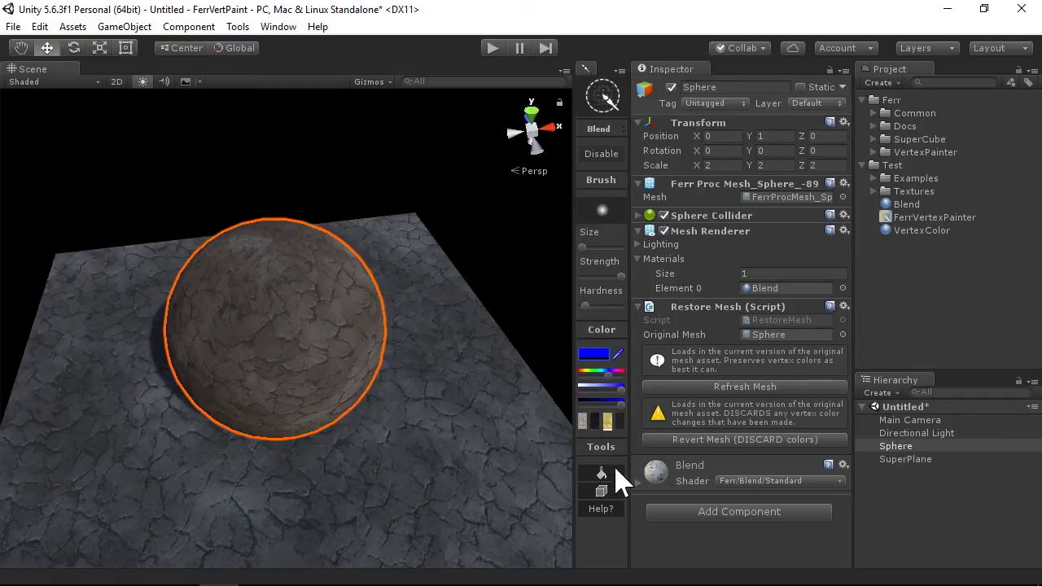
pyautogui.click(602, 475)
pyautogui.moveTo(187, 340)
pyautogui.keyDown('alt'); pyautogui.mouseDown()
pyautogui.moveTo(451, 389)
pyautogui.moveTo(401, 285)
pyautogui.moveTo(42, 372)
pyautogui.mouseUp(); pyautogui.keyUp('alt')
pyautogui.click(583, 421)
pyautogui.click(601, 475)
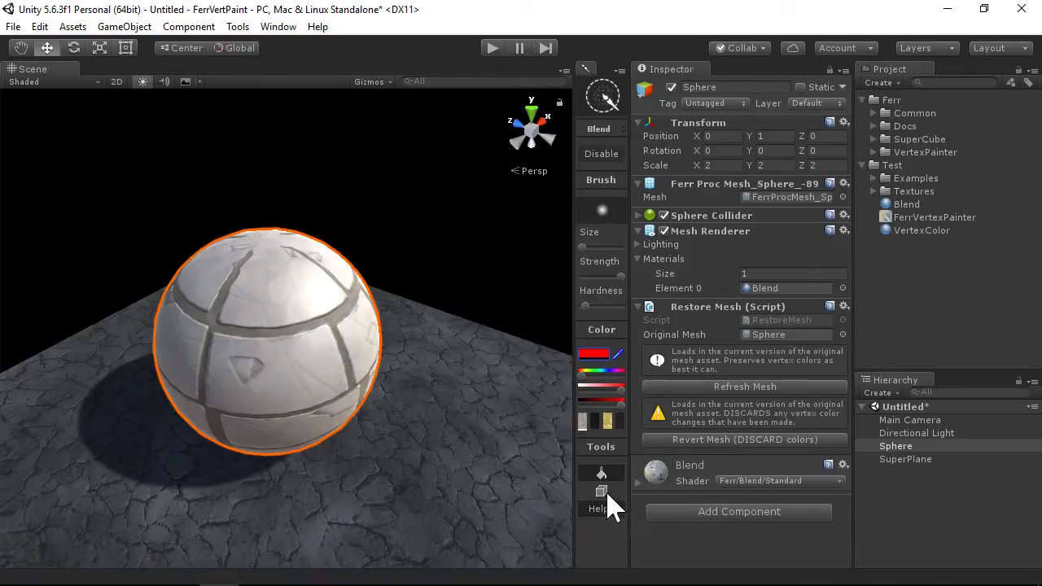
# Increase the brush size by a few increments over the sphere, and reduce it again
pyautogui.press(']')
pyautogui.press(']')
pyautogui.press(']')
pyautogui.press('alt')
pyautogui.keyDown('alt'); pyautogui.moveTo(316, 346); pyautogui.dragTo(1016, 295); pyautogui.keyUp('alt')
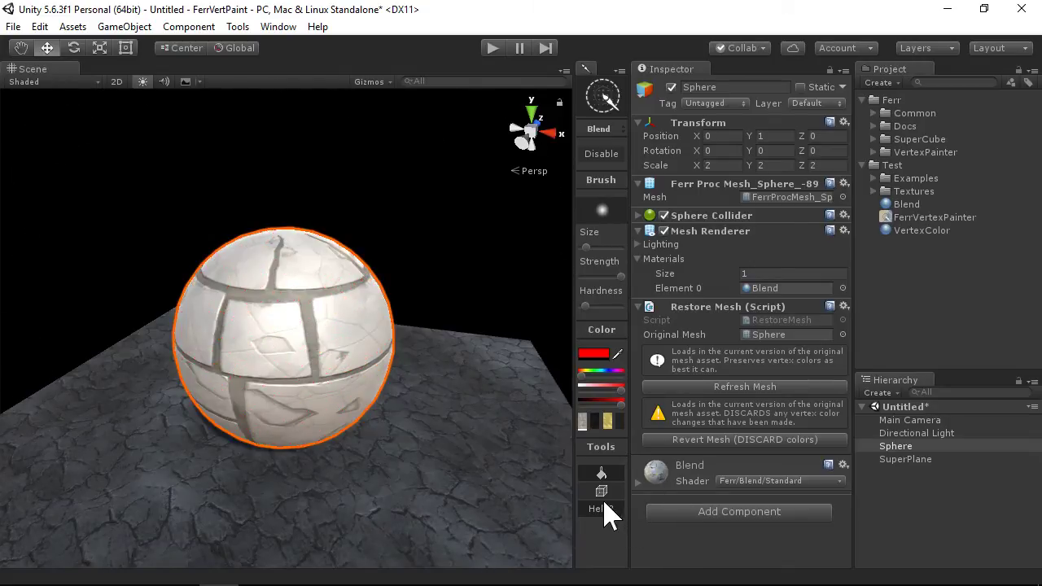
pyautogui.keyDown('shift'); pyautogui.scroll(-8, 267, 321); pyautogui.keyUp('shift')
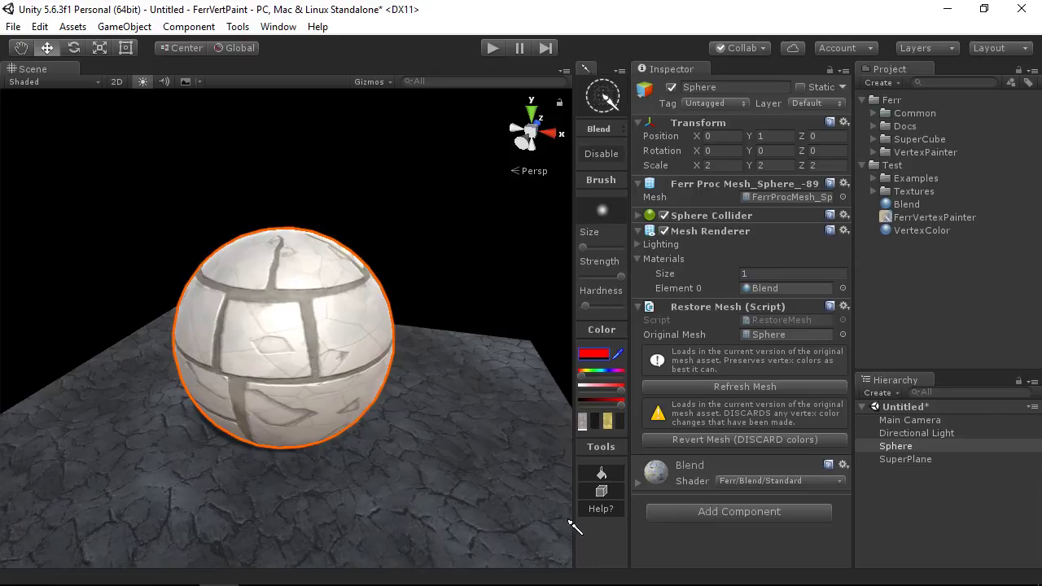
# Review the vertex painter's built-in help for its shortcuts and online documentation link, and close it
pyautogui.click(603, 510)
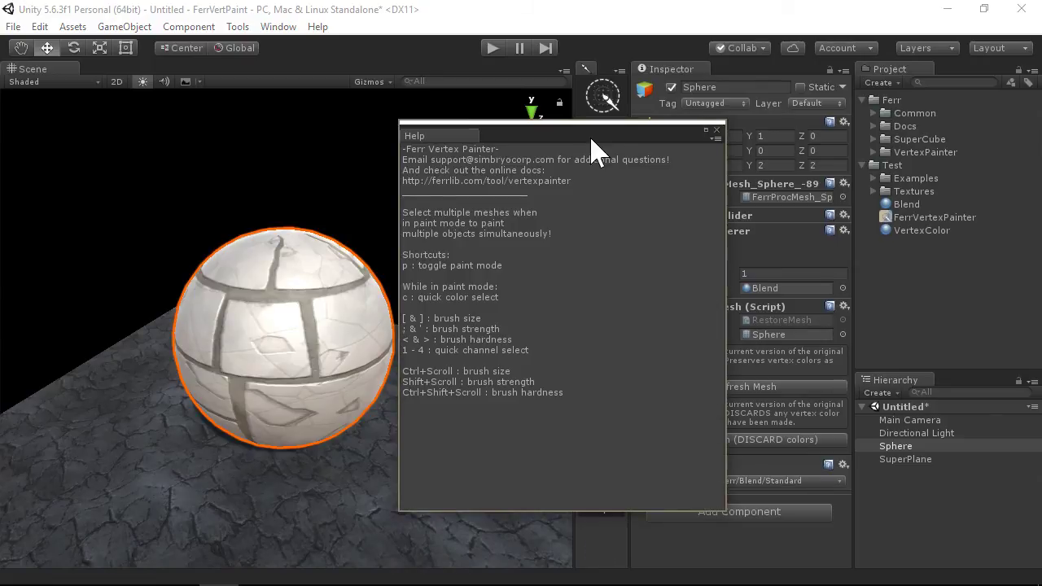
pyautogui.moveTo(593, 151); pyautogui.dragTo(272, 195)
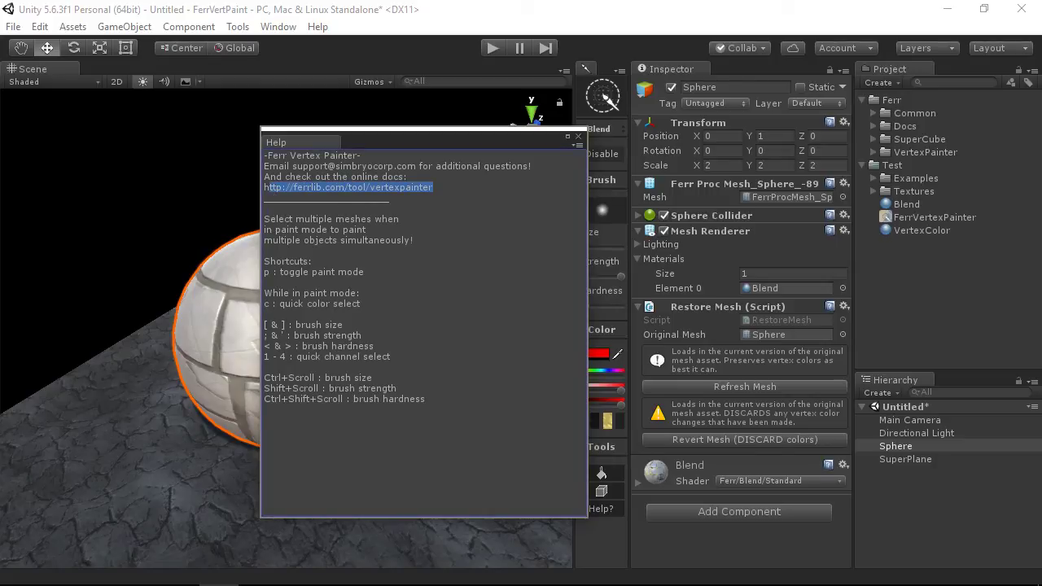
pyautogui.click(578, 136)
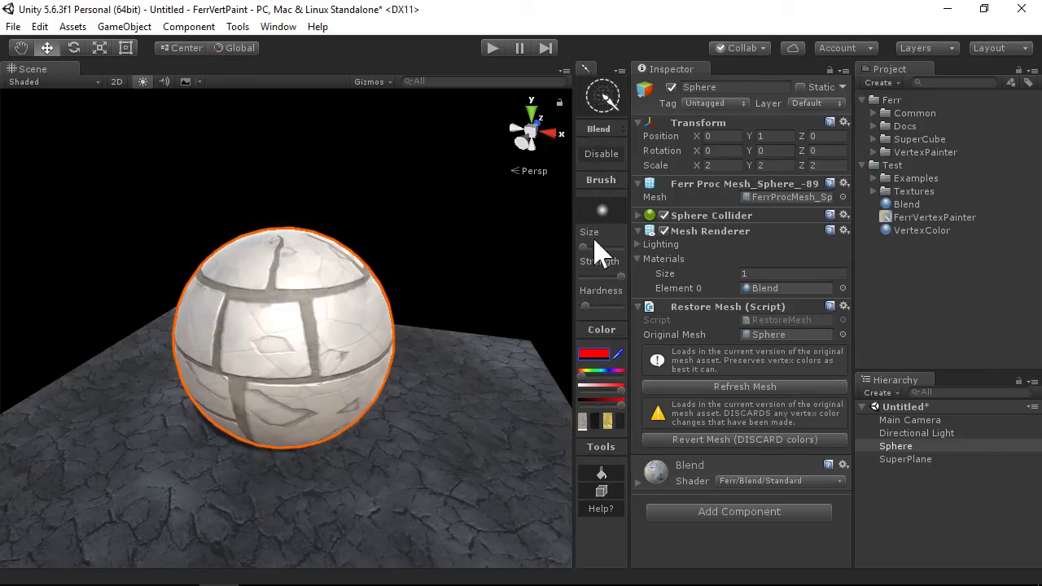